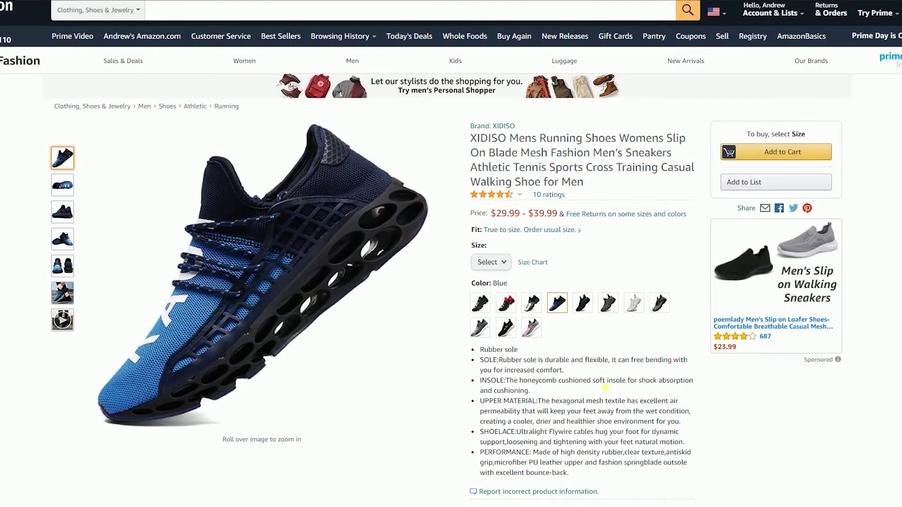
scroll(605, 386, down, 4)
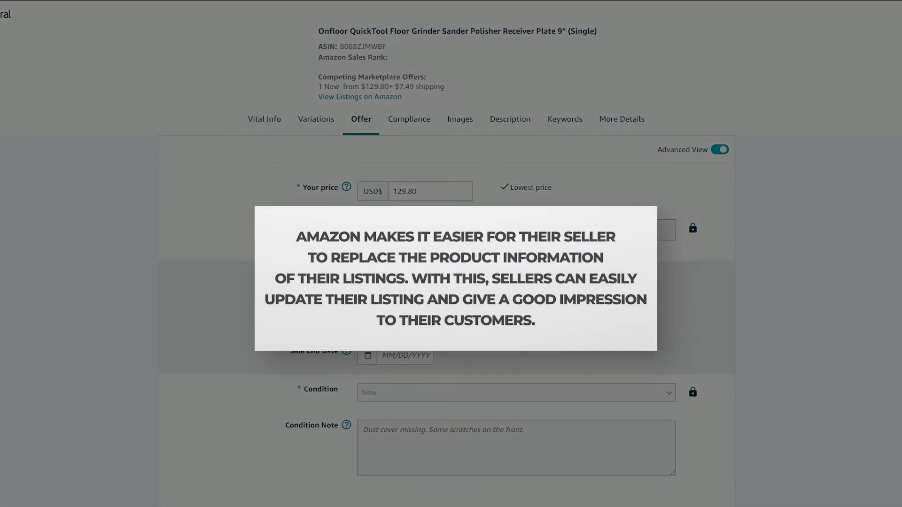
Turn off Advanced View to return the listing editor to basic view.
click(719, 149)
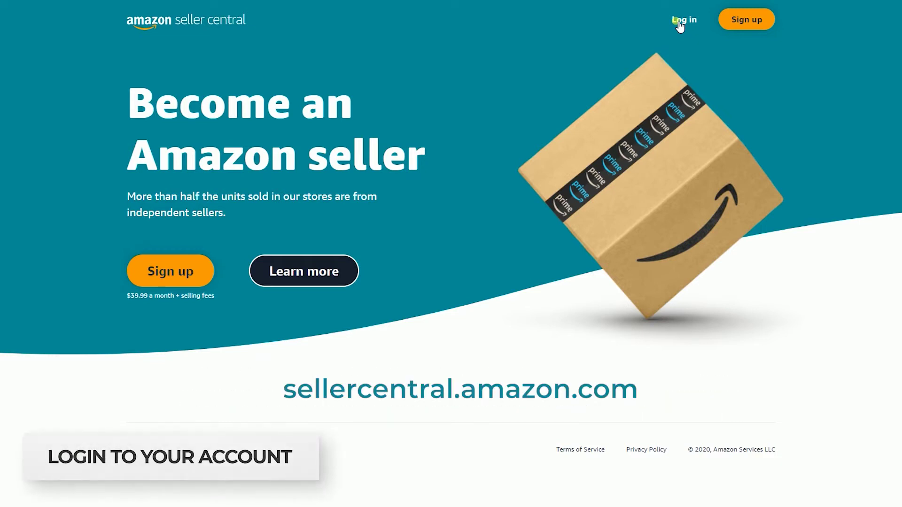
Sign in to Seller Central and open the Manage Inventory list.
click(679, 21)
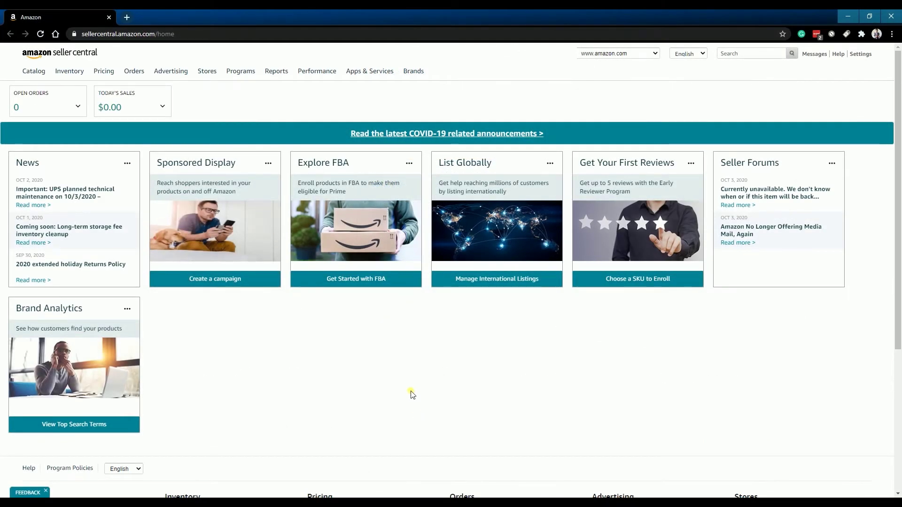
mouse_move(70, 71)
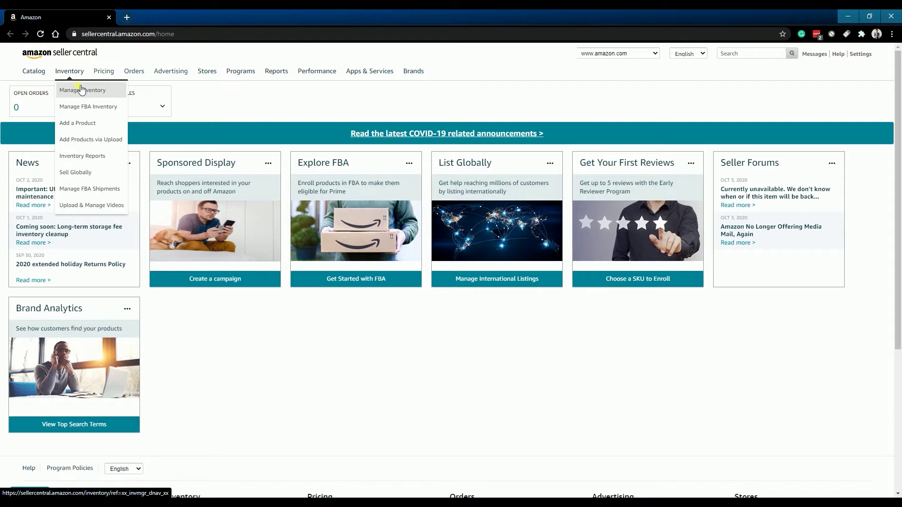
click(82, 90)
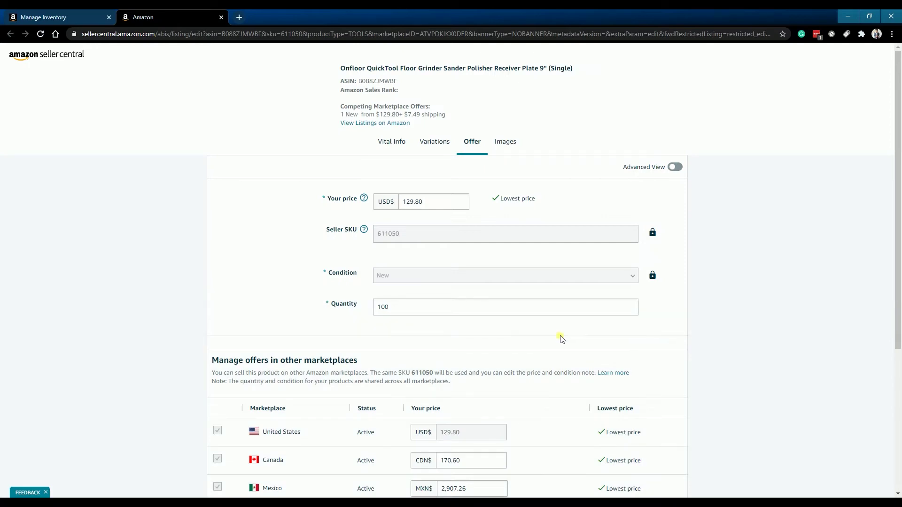
scroll(561, 338, down, 2)
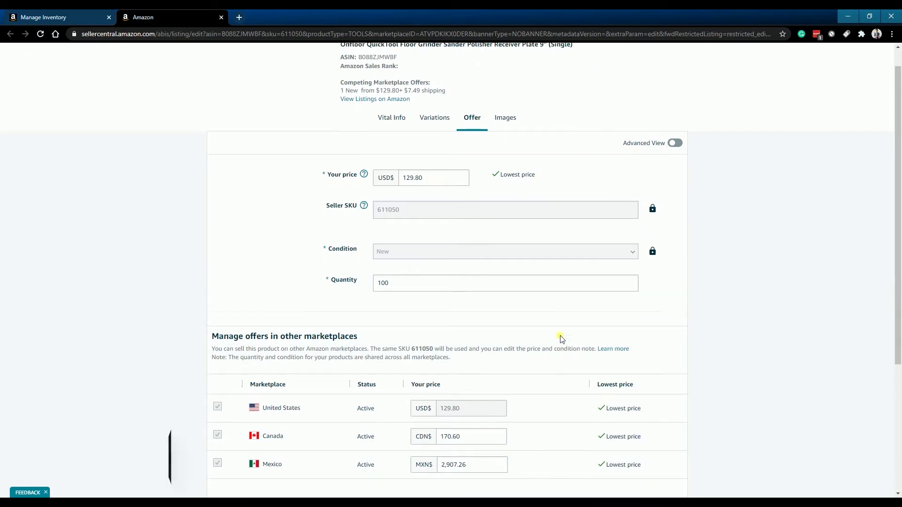
scroll(561, 339, up, 2)
scroll(560, 338, down, 3)
scroll(560, 339, down, 2)
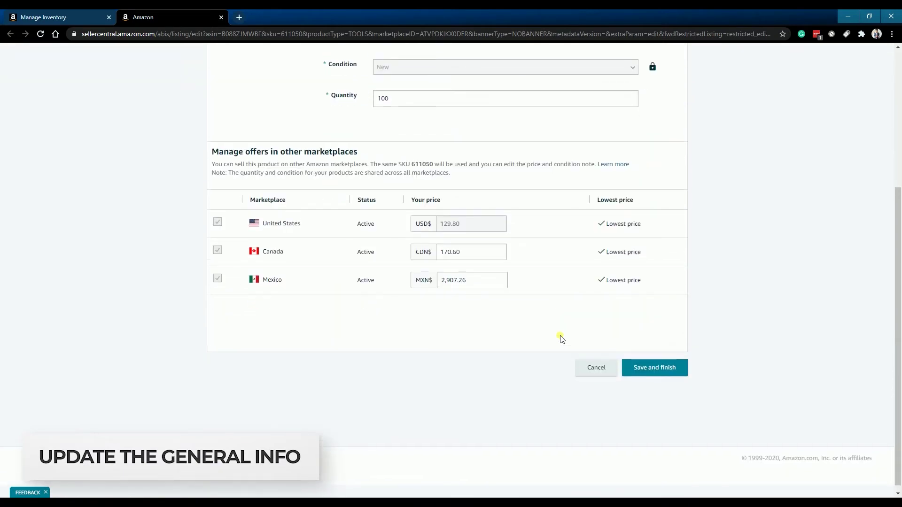
scroll(561, 338, up, 5)
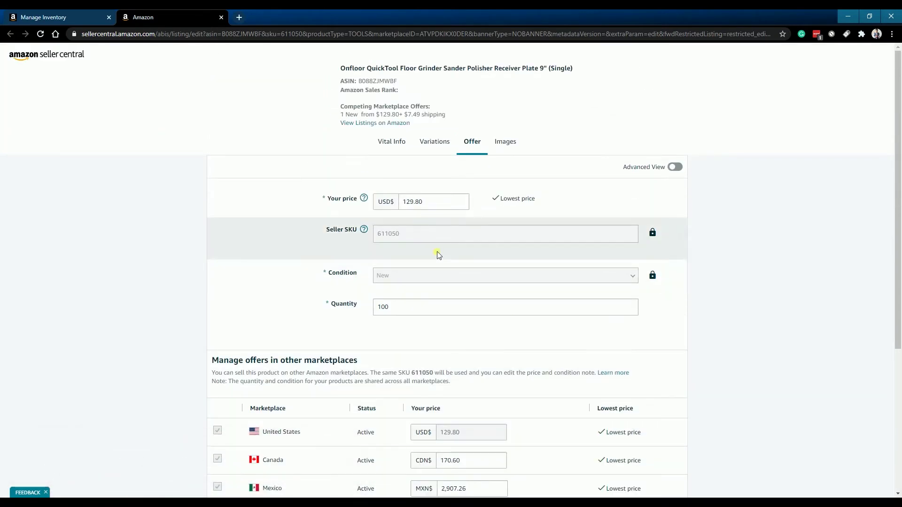
Open the Vital Info tab showing product name, brand, manufacturer and category.
click(391, 141)
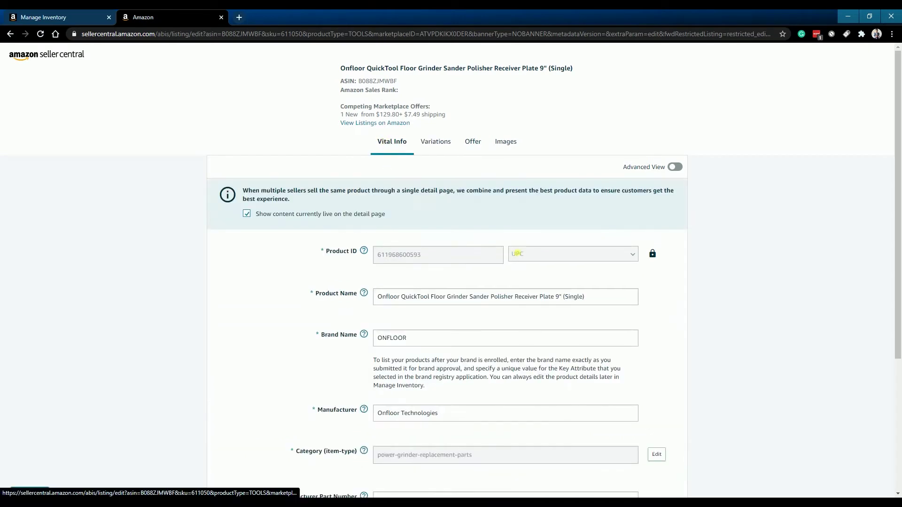
scroll(519, 331, down, 1)
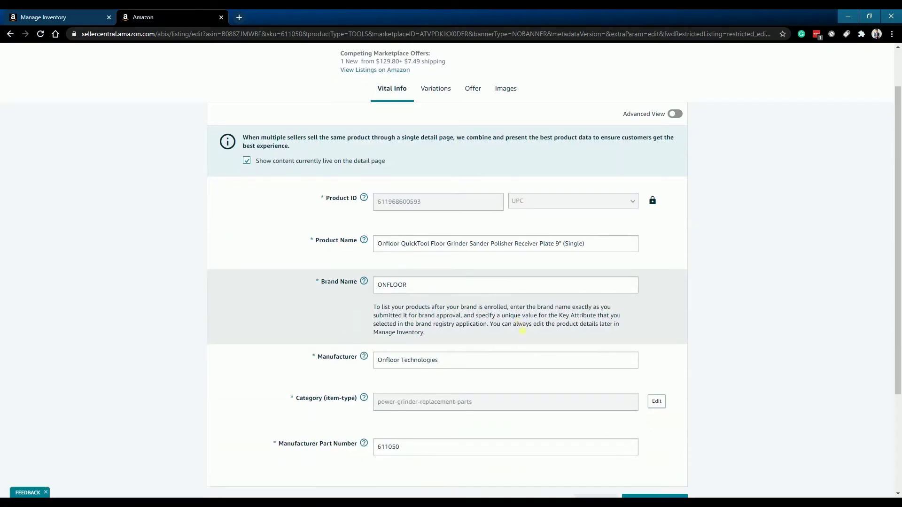
scroll(519, 331, down, 1)
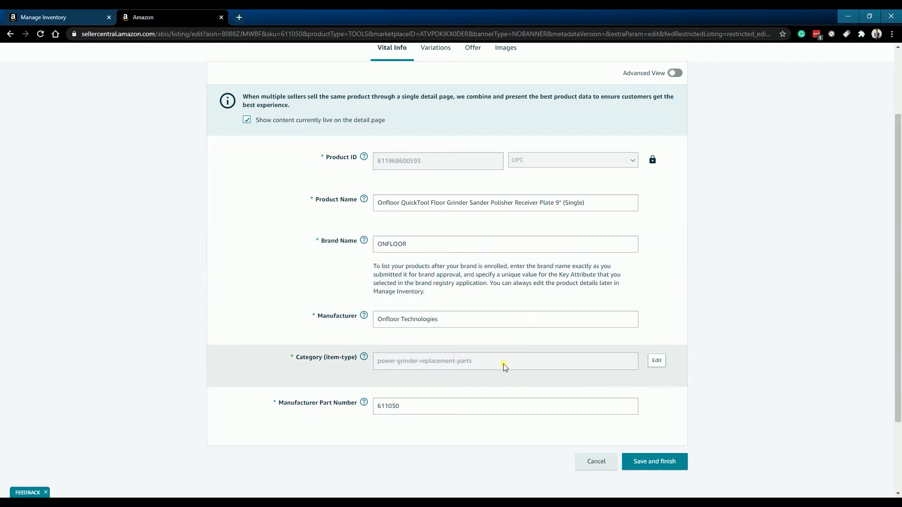
scroll(504, 365, up, 2)
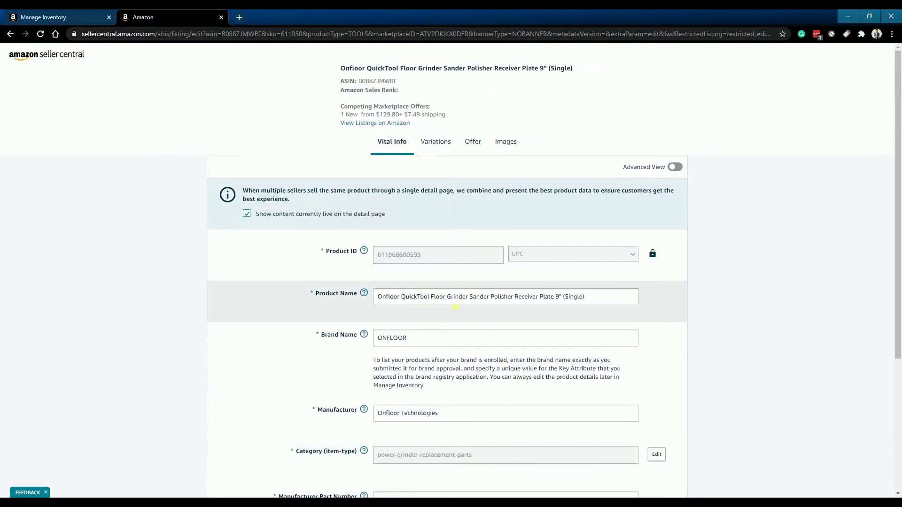
click(313, 252)
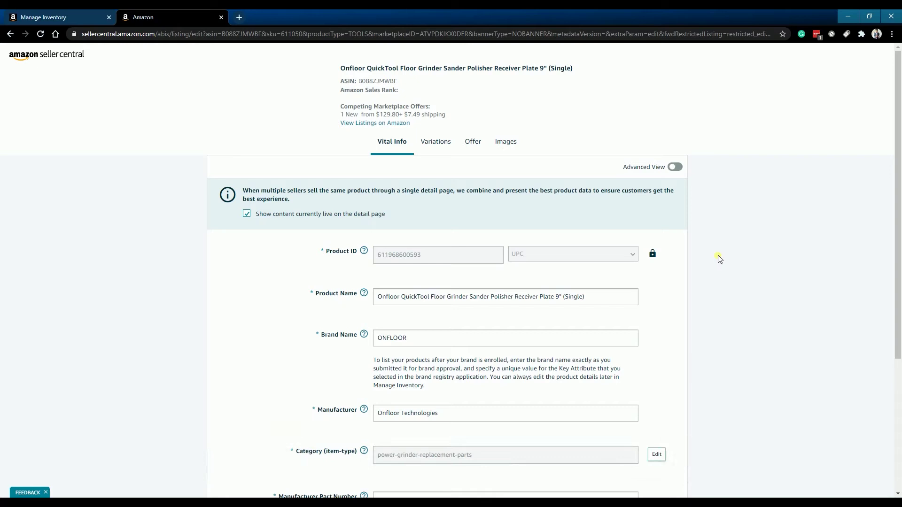
Check the unavailable Variations tab, then return to the Offer tab's price and quantity.
click(435, 141)
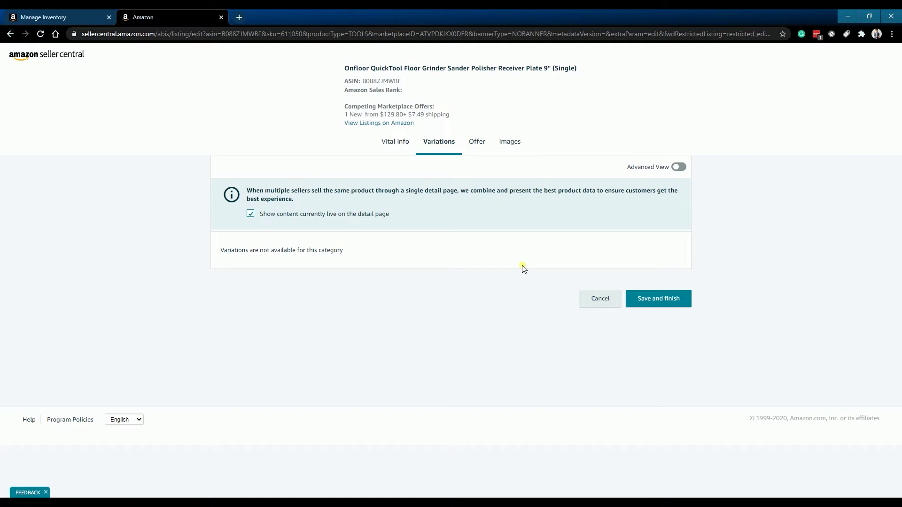
click(477, 141)
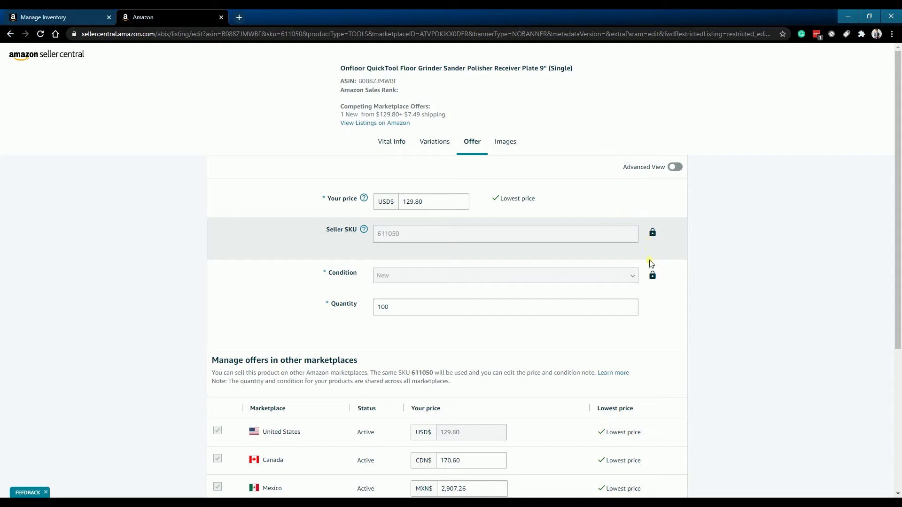
mouse_move(653, 276)
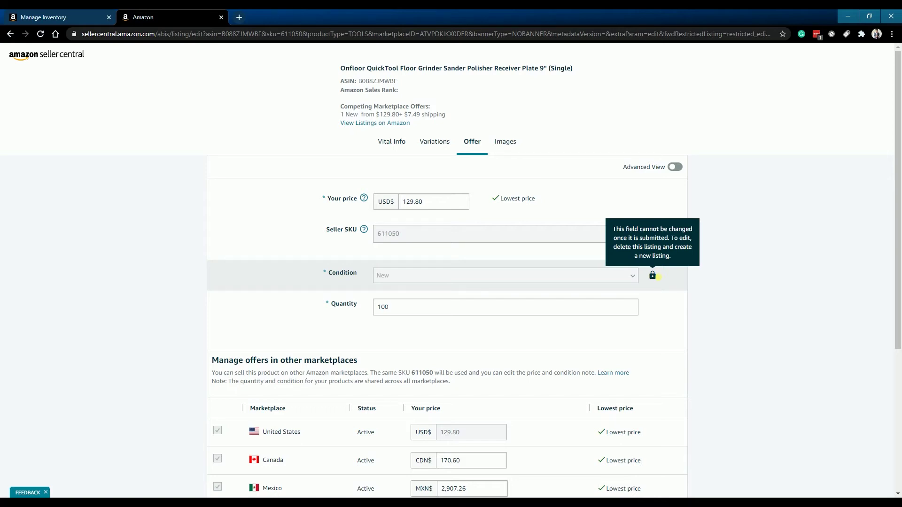
scroll(655, 282, down, 2)
scroll(656, 318, down, 2)
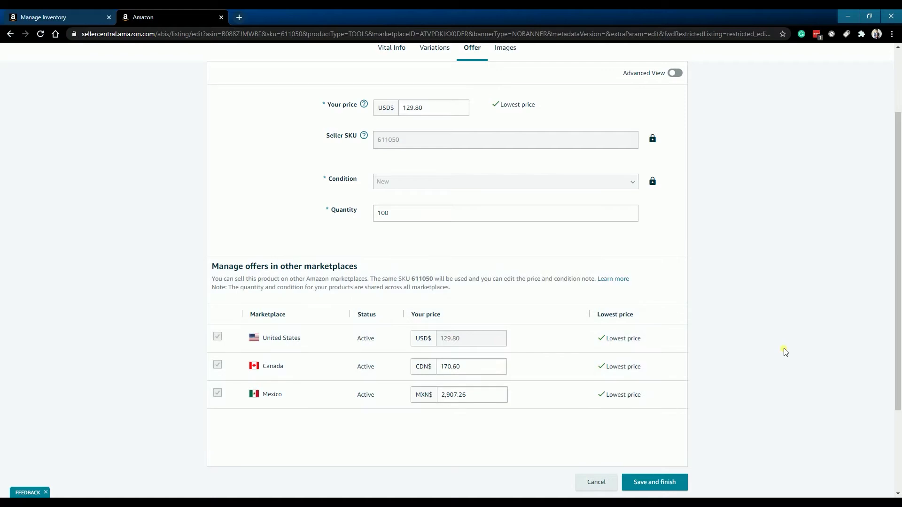
scroll(785, 351, up, 2)
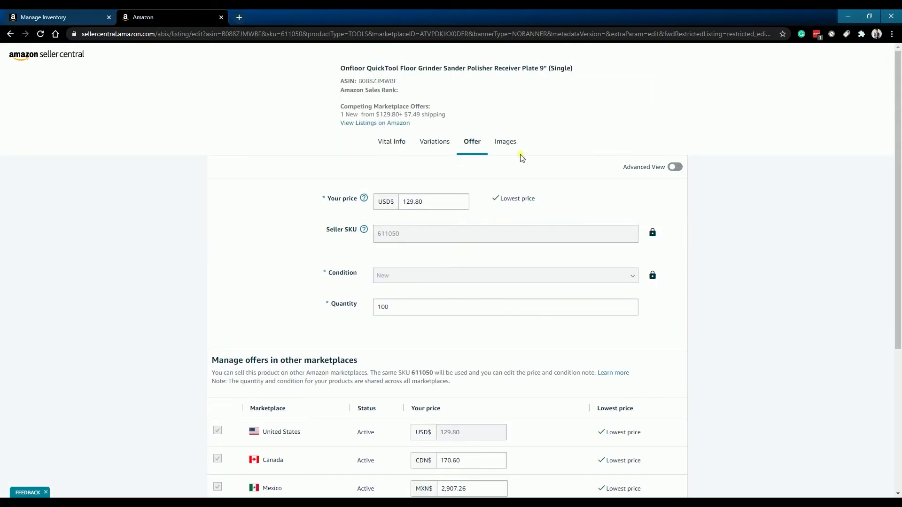
Reveal all listing sections and open the Compliance tab with its battery fields.
click(504, 141)
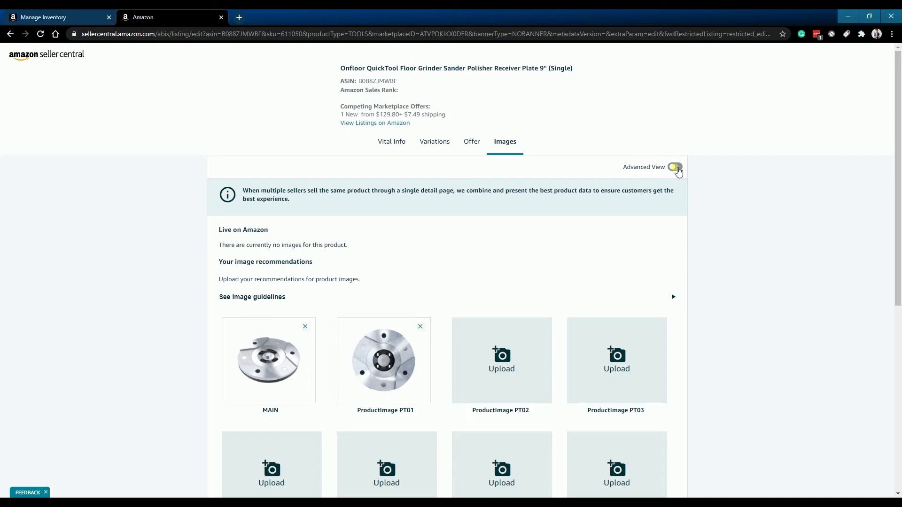
click(675, 166)
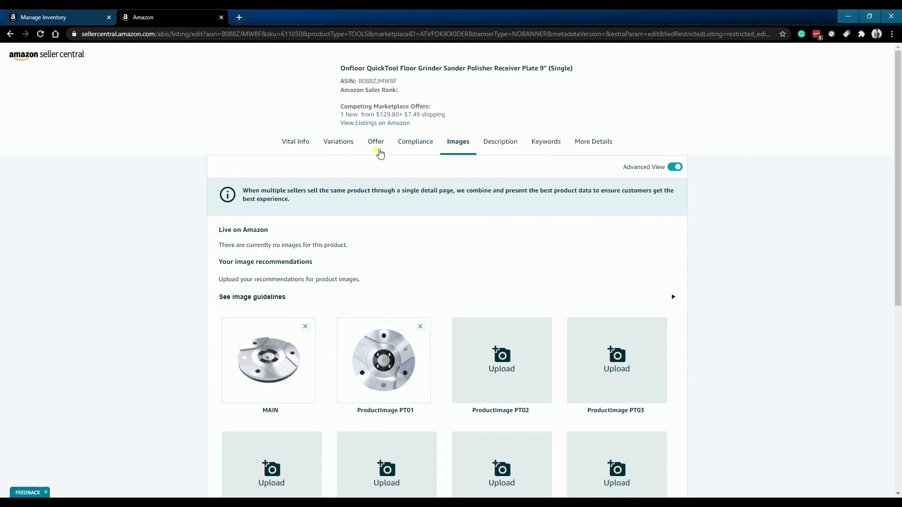
click(415, 141)
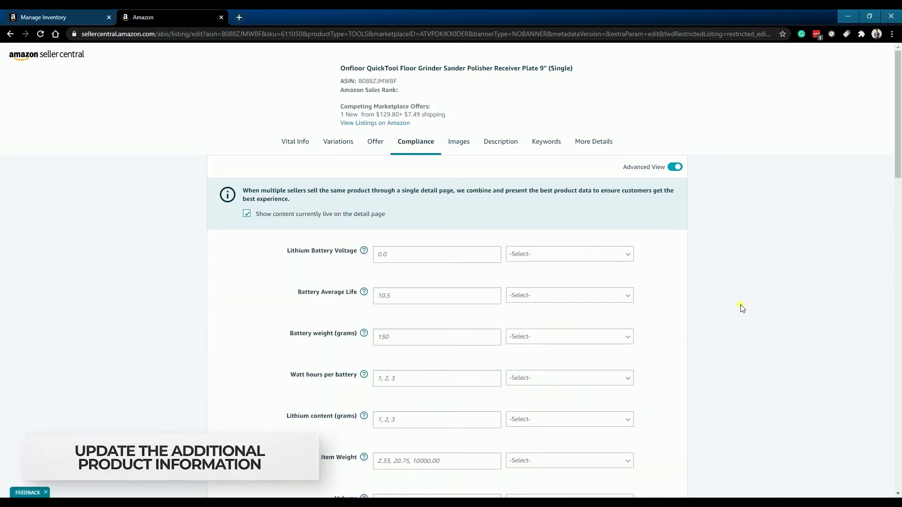
scroll(742, 308, down, 3)
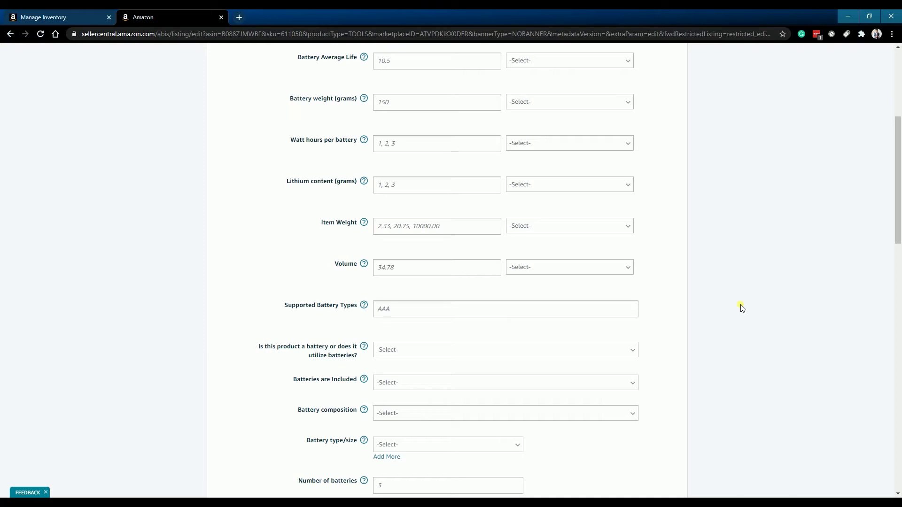
scroll(741, 308, up, 4)
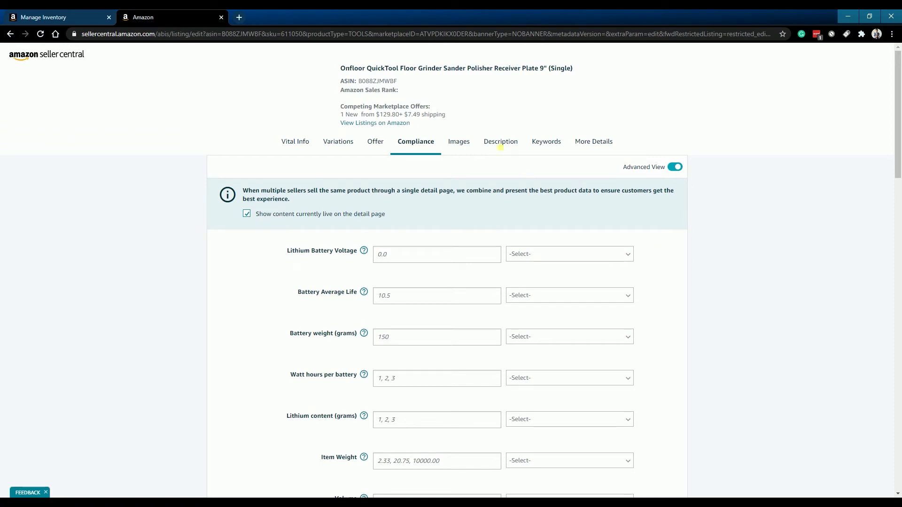
Review the Description tab, then open Keywords with intended use and search terms.
click(499, 141)
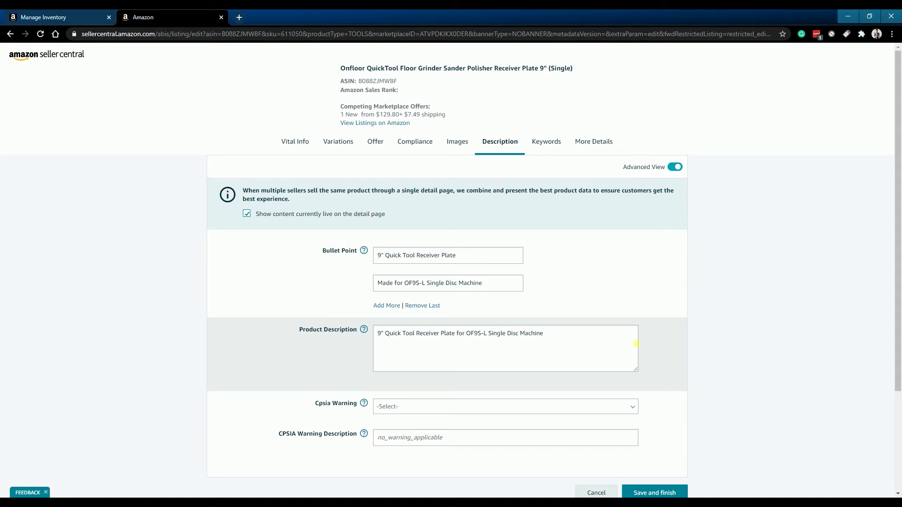
scroll(674, 346, down, 3)
scroll(675, 346, up, 3)
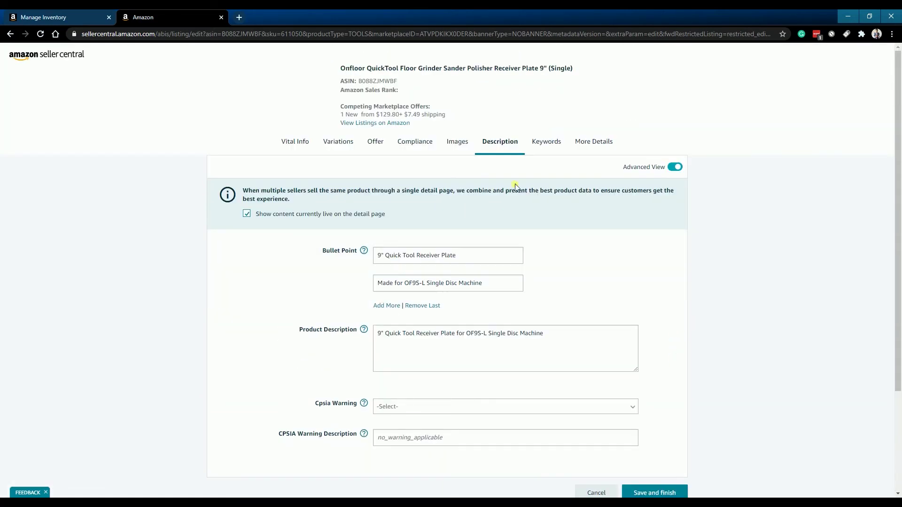
click(546, 141)
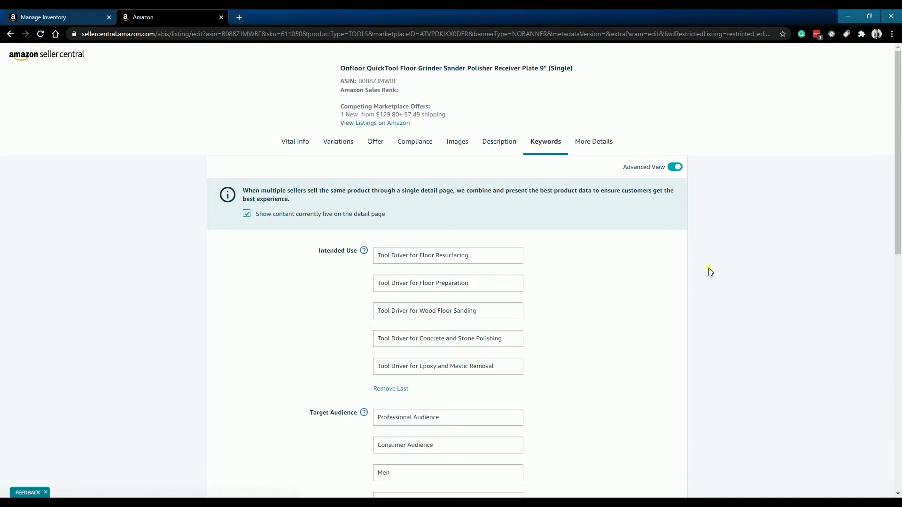
scroll(669, 283, down, 2)
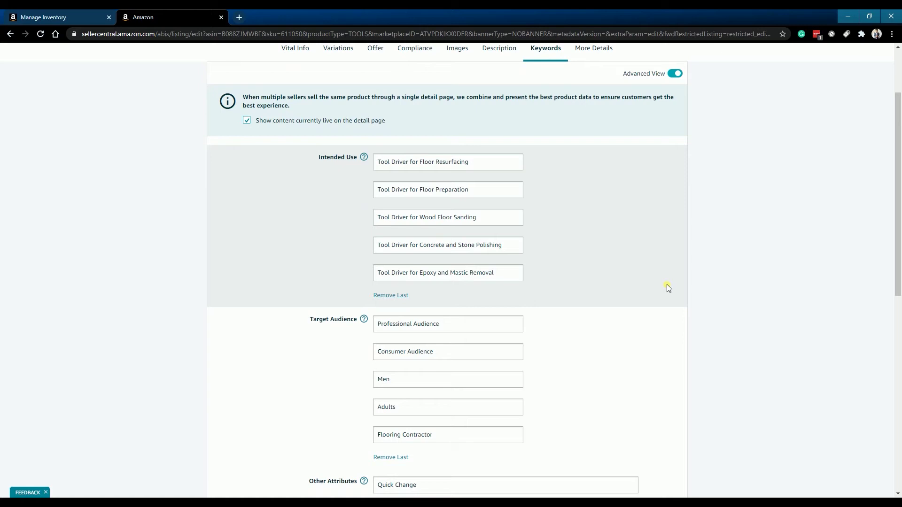
scroll(666, 284, down, 2)
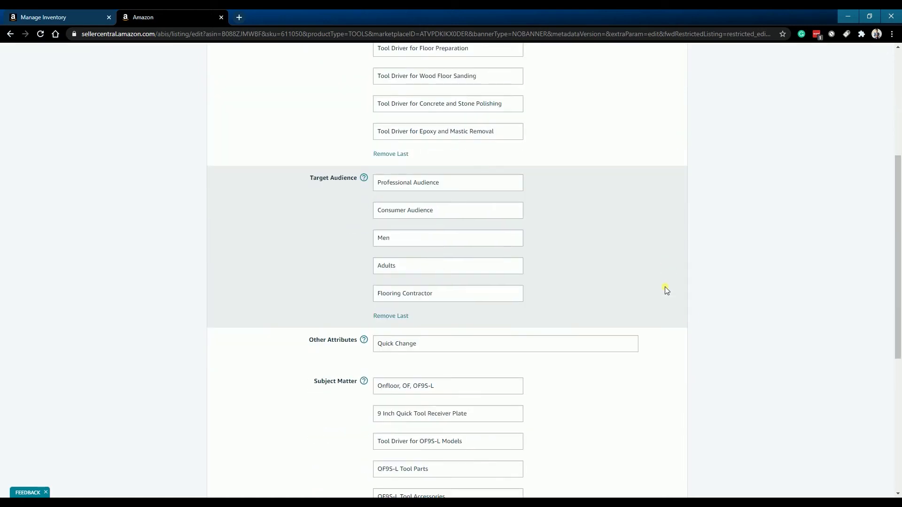
scroll(718, 352, down, 3)
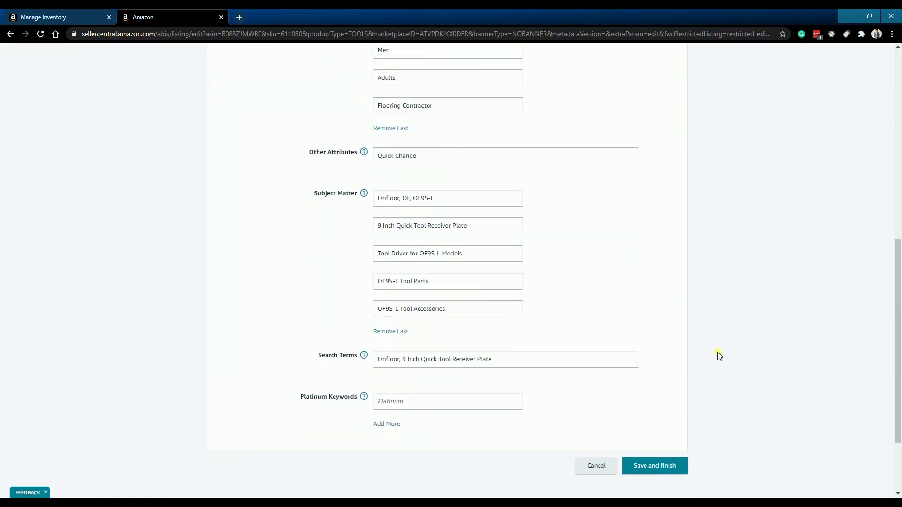
scroll(718, 355, up, 5)
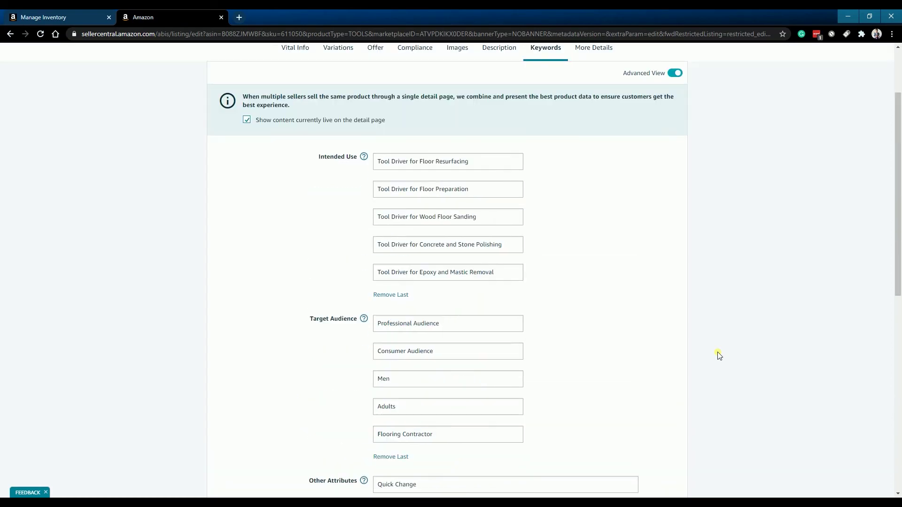
scroll(718, 355, up, 2)
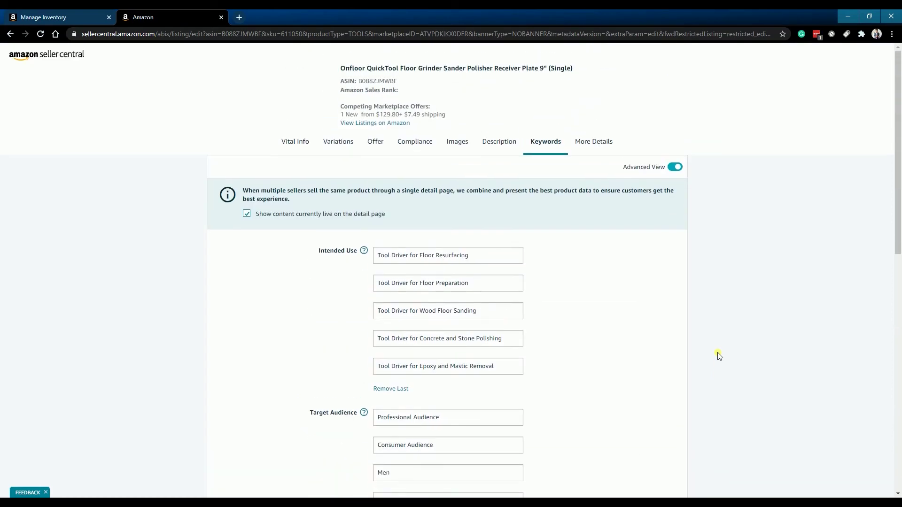
Review More Details, including the 6 lb shipping weight, then return to Vital Info.
click(593, 141)
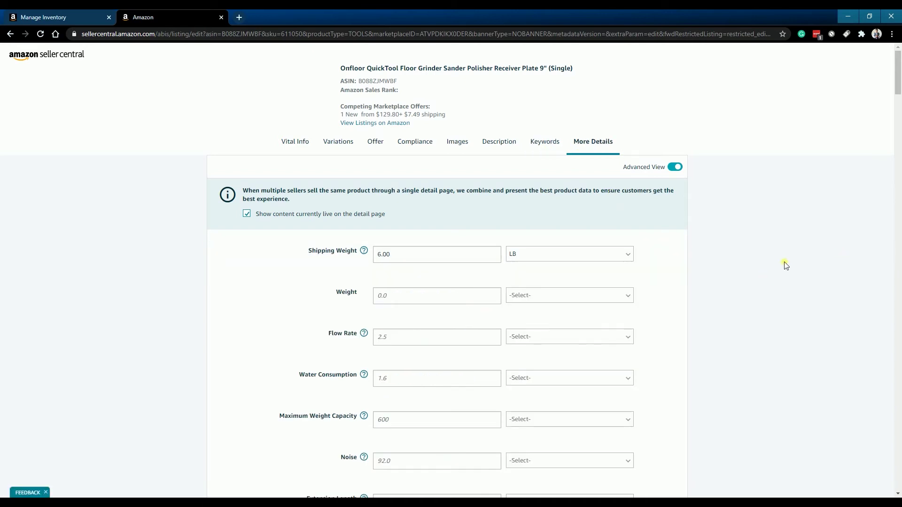
scroll(781, 262, down, 3)
scroll(780, 263, down, 4)
scroll(780, 263, down, 4)
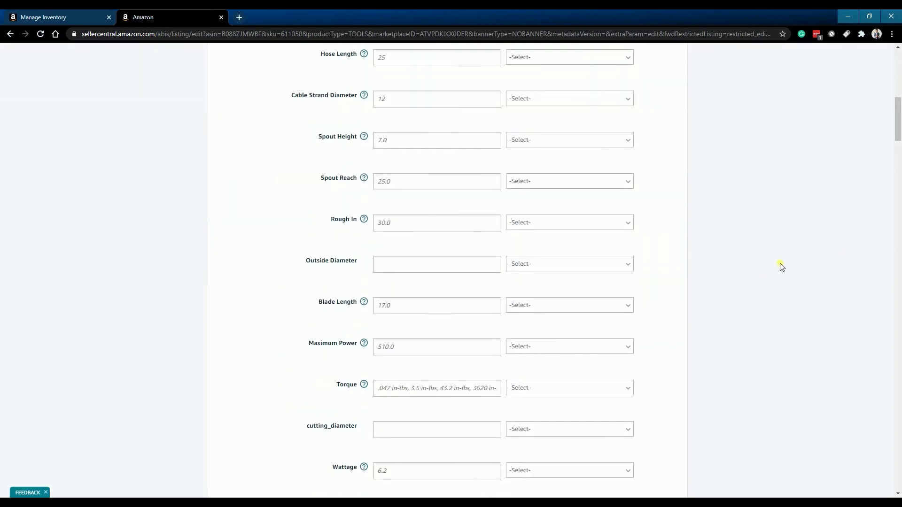
scroll(779, 263, down, 3)
scroll(780, 263, up, 3)
scroll(780, 263, up, 5)
scroll(780, 263, up, 6)
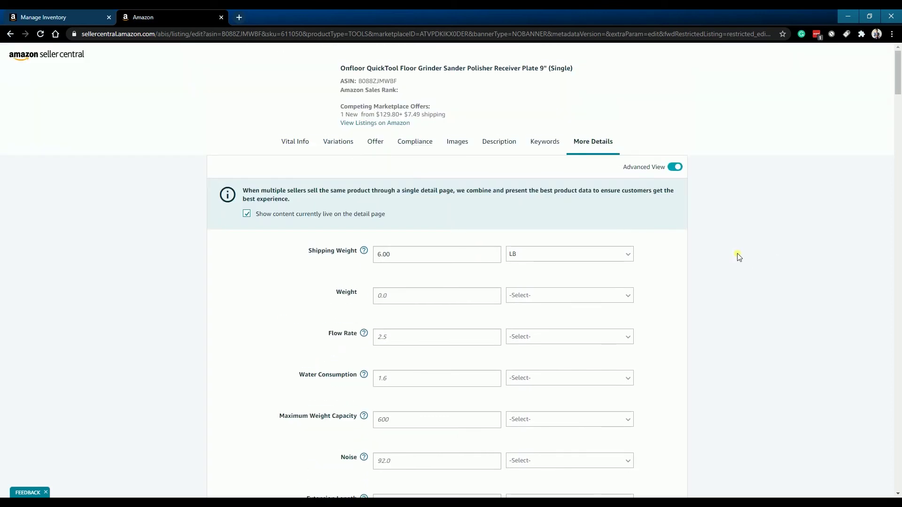
click(295, 141)
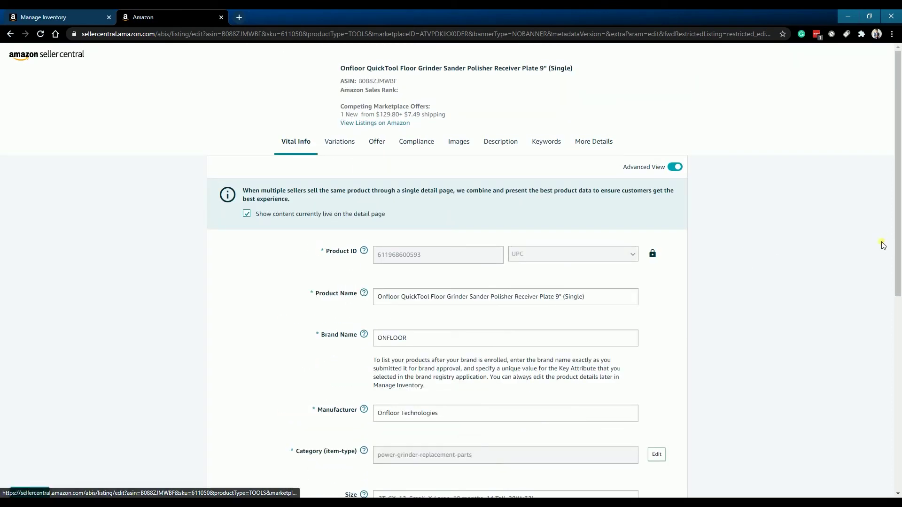
scroll(874, 249, down, 6)
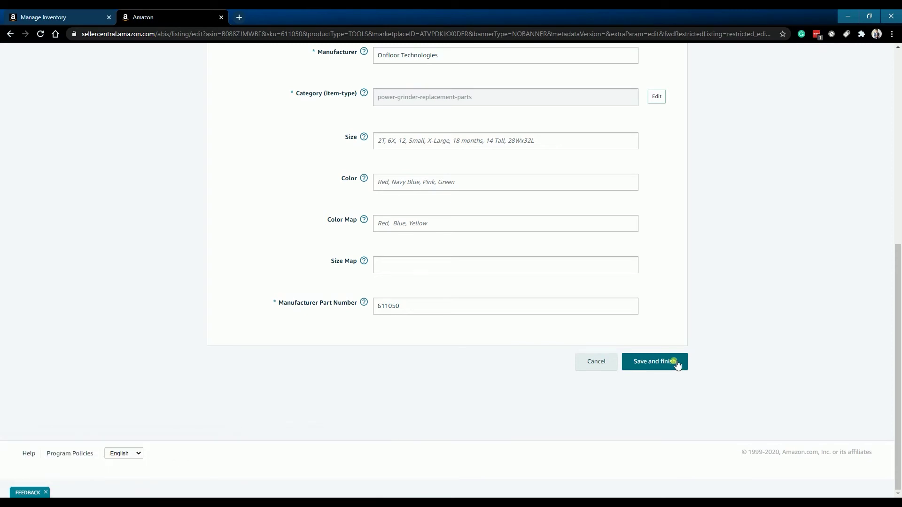
Save and finish the listing edits, then dismiss the Suggestions submitted confirmation.
click(675, 362)
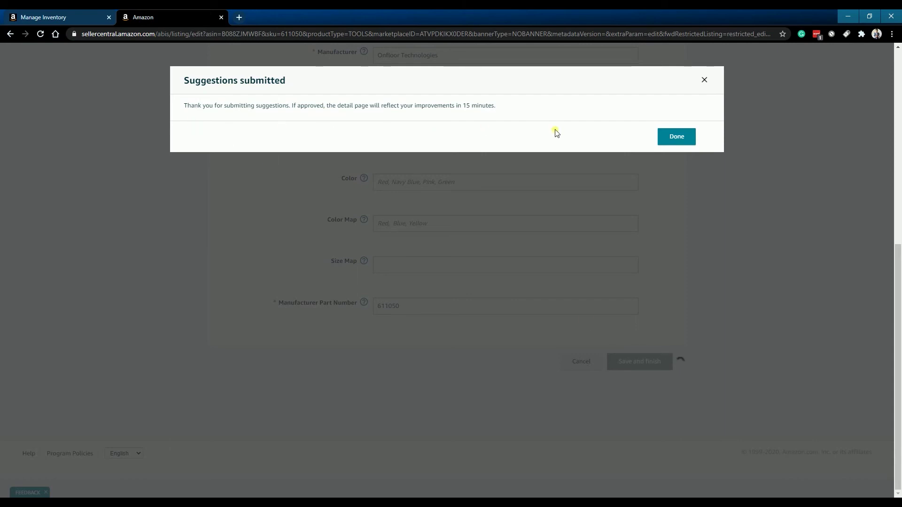
click(675, 137)
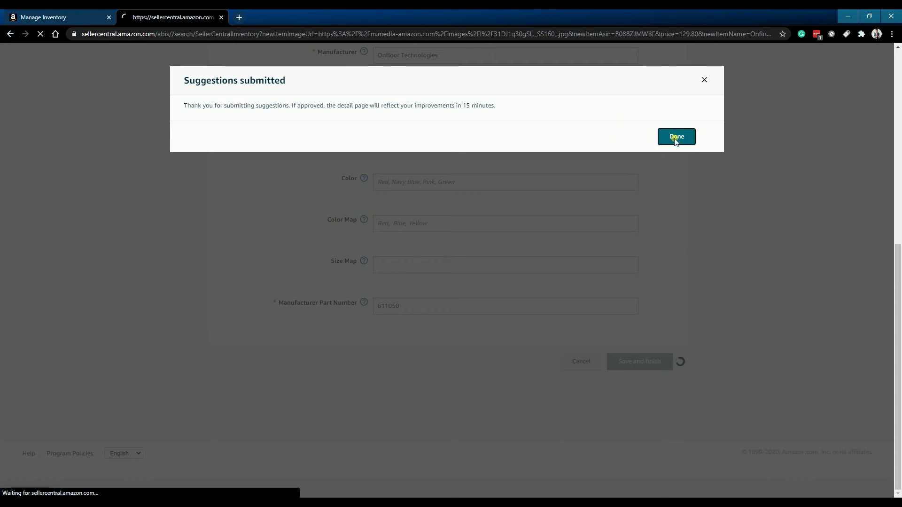